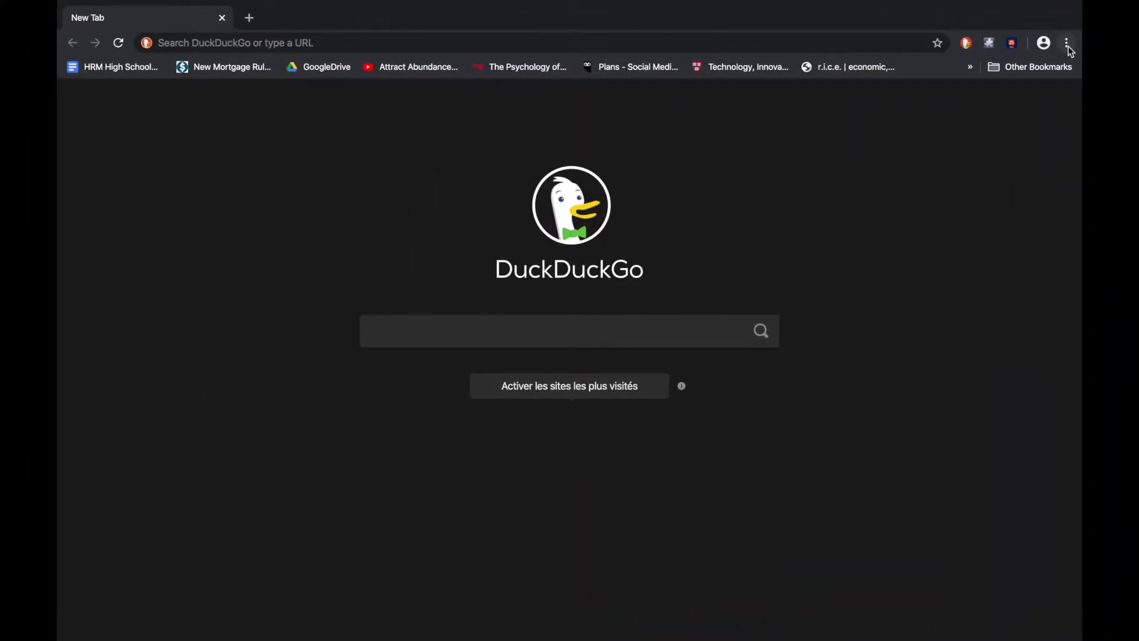
- Show the History submenu's Recently Closed list from the three-dot Chrome menu
{"action": "left_click", "coordinate": [1068, 44]}
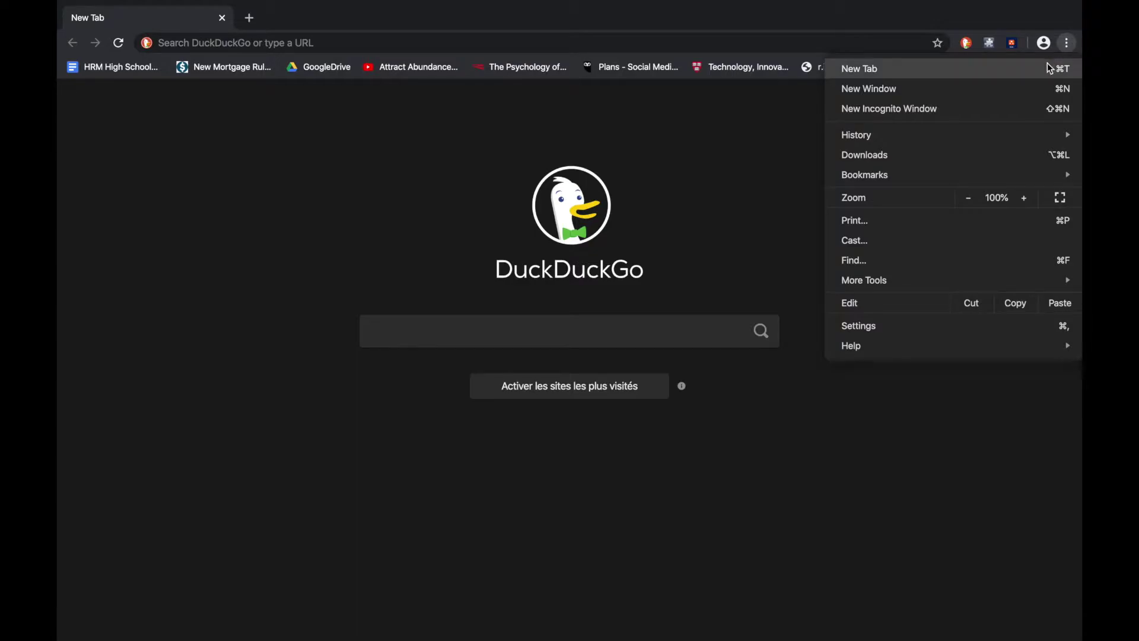
{"action": "left_click", "coordinate": [1007, 136]}
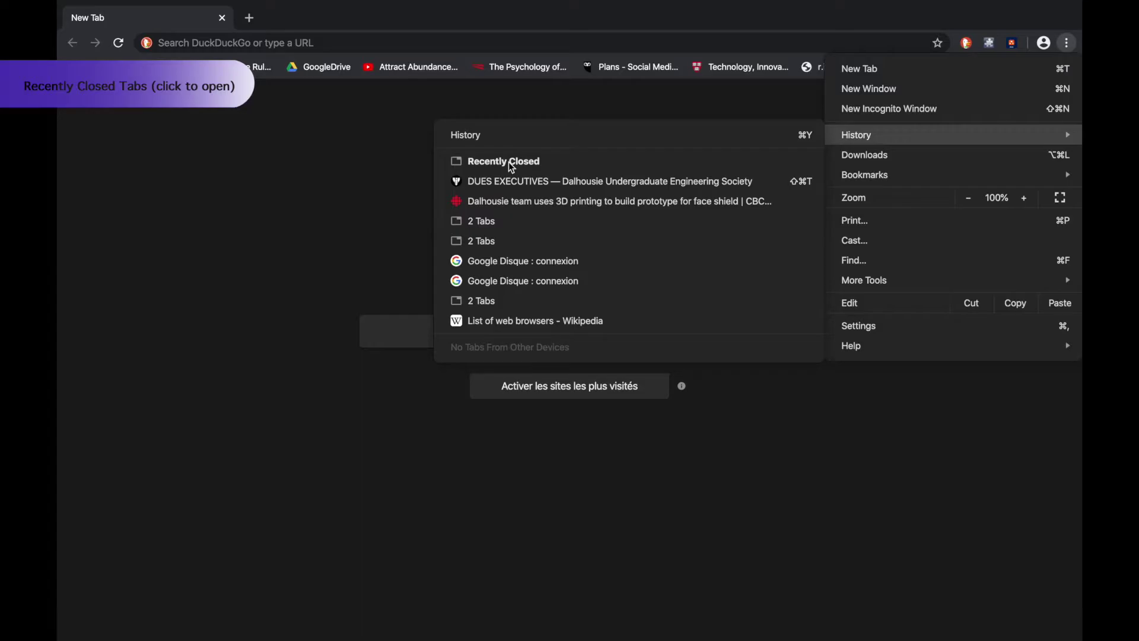
- Open the full History page and scroll through today's visited pages
{"action": "left_click", "coordinate": [479, 138]}
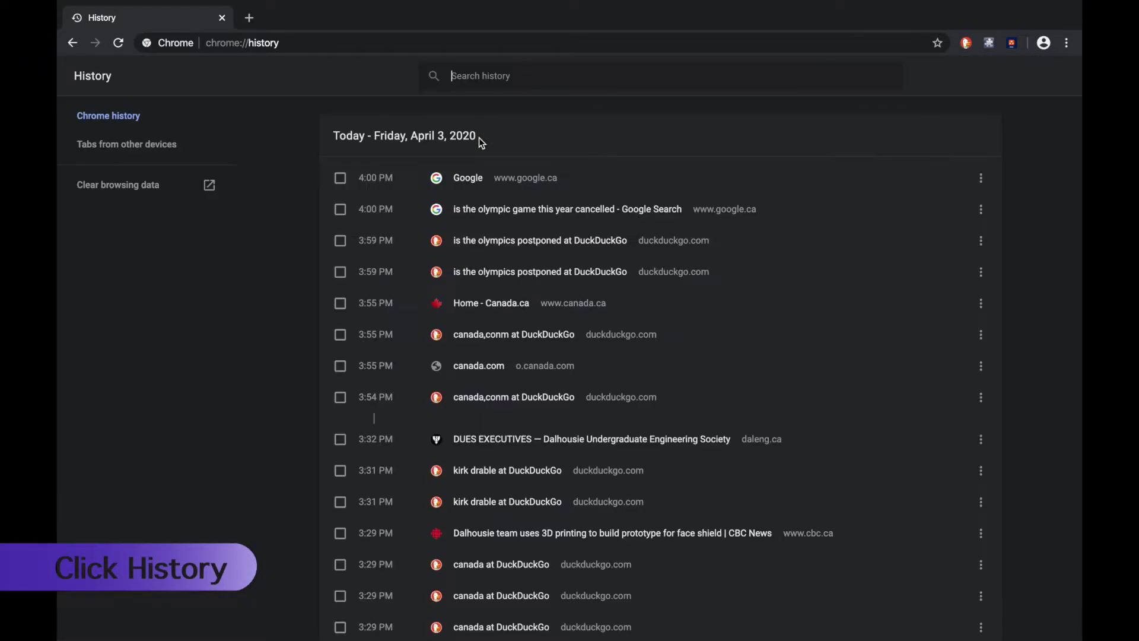
{"action": "right_click", "coordinate": [96, 245]}
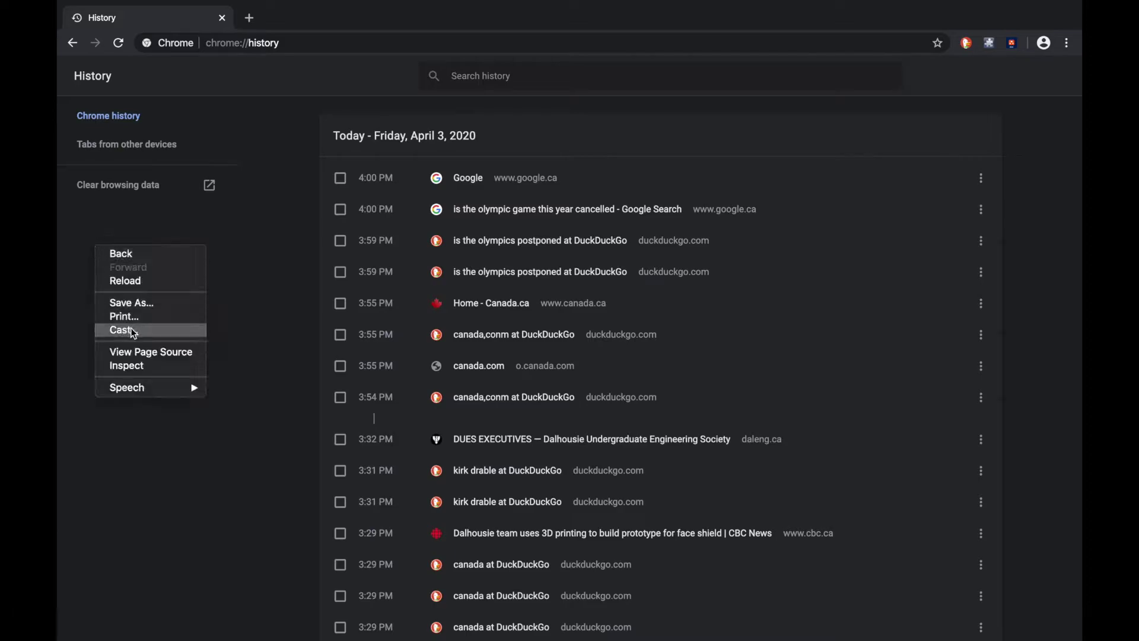
{"action": "left_click", "coordinate": [242, 257]}
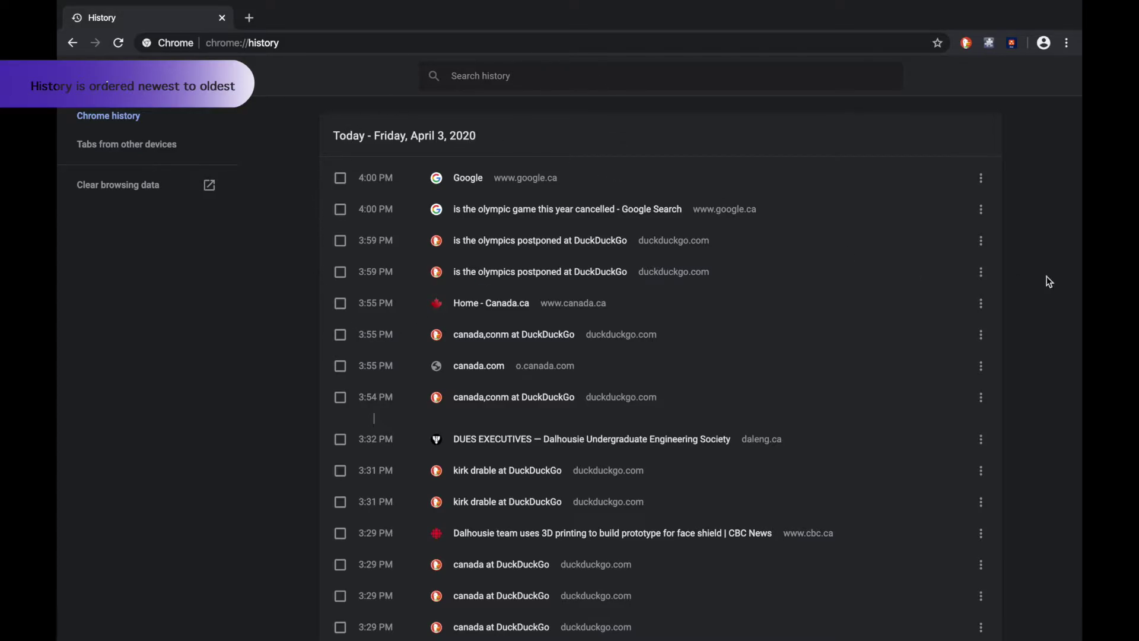
{"action": "scroll", "coordinate": [1048, 281], "scroll_direction": "down", "scroll_amount": 10}
{"action": "scroll", "coordinate": [1047, 281], "scroll_direction": "up", "scroll_amount": 10}
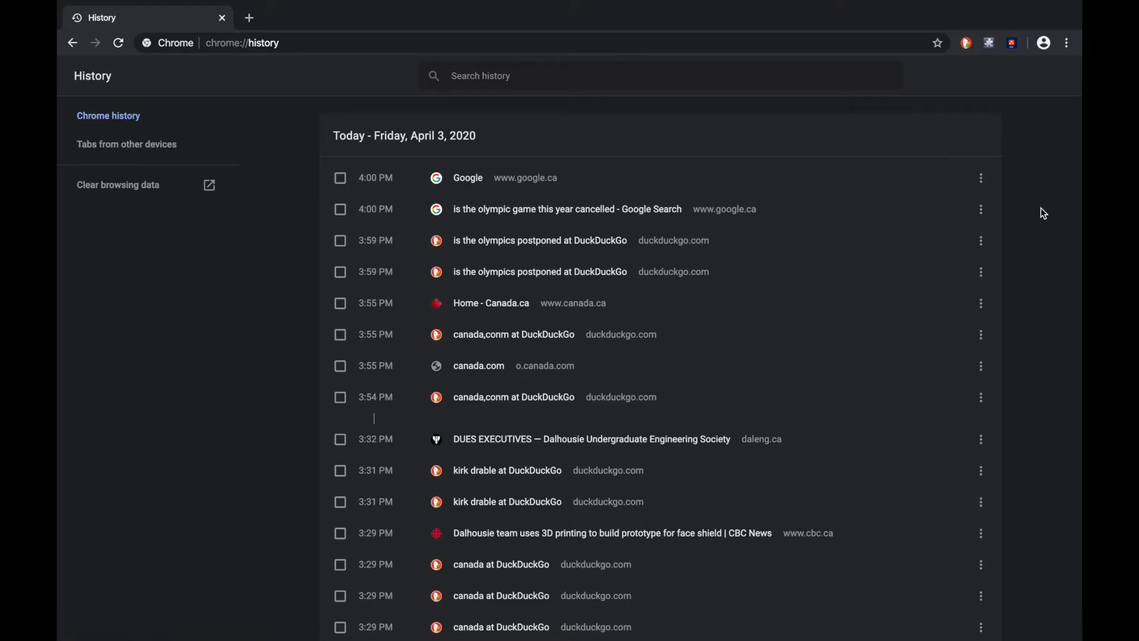
{"action": "scroll", "coordinate": [1044, 213], "scroll_direction": "down", "scroll_amount": 5}
{"action": "scroll", "coordinate": [1044, 214], "scroll_direction": "down", "scroll_amount": 5}
{"action": "scroll", "coordinate": [1044, 213], "scroll_direction": "down", "scroll_amount": 5}
{"action": "scroll", "coordinate": [1044, 214], "scroll_direction": "up", "scroll_amount": 5}
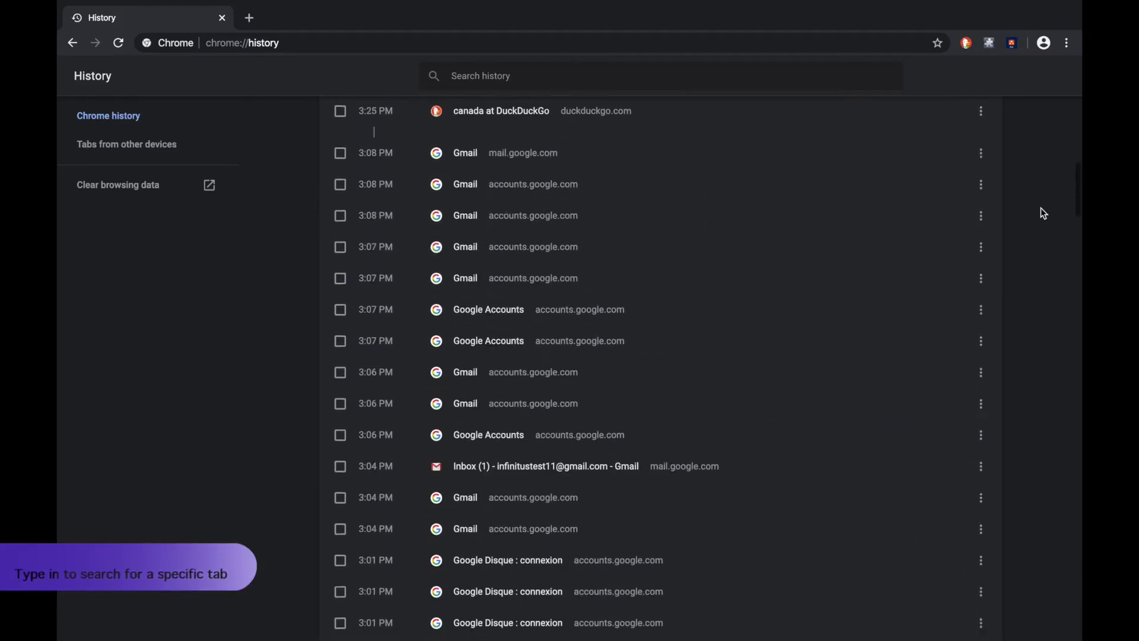
{"action": "scroll", "coordinate": [1044, 213], "scroll_direction": "up", "scroll_amount": 10}
- Search the browsing history for 'canada'
{"action": "left_click", "coordinate": [726, 74]}
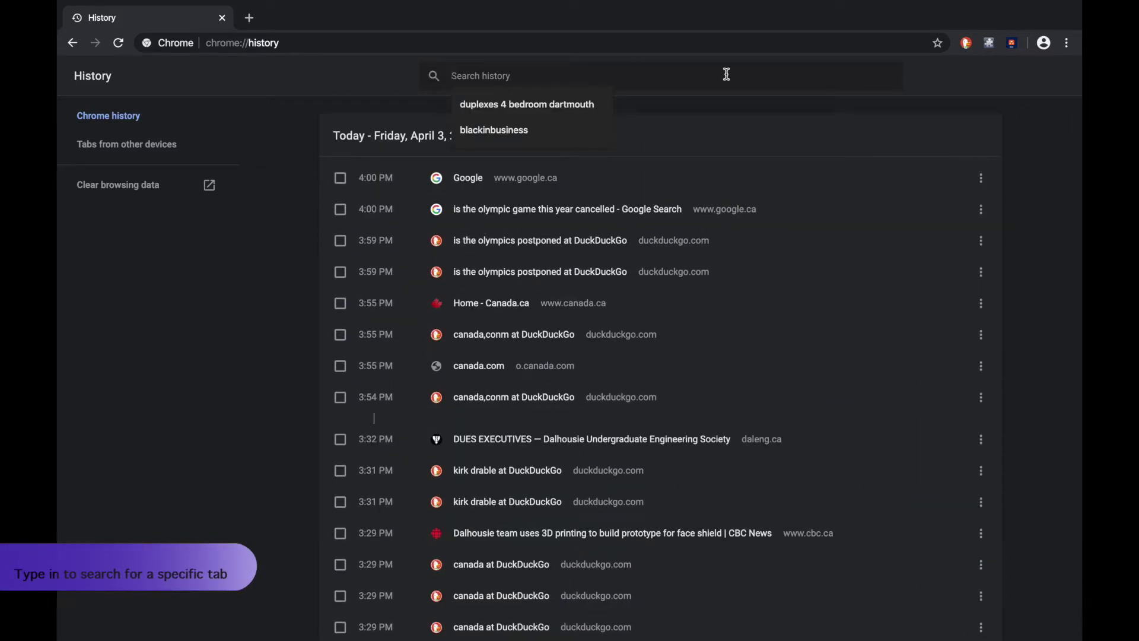
{"action": "type", "text": "canada"}
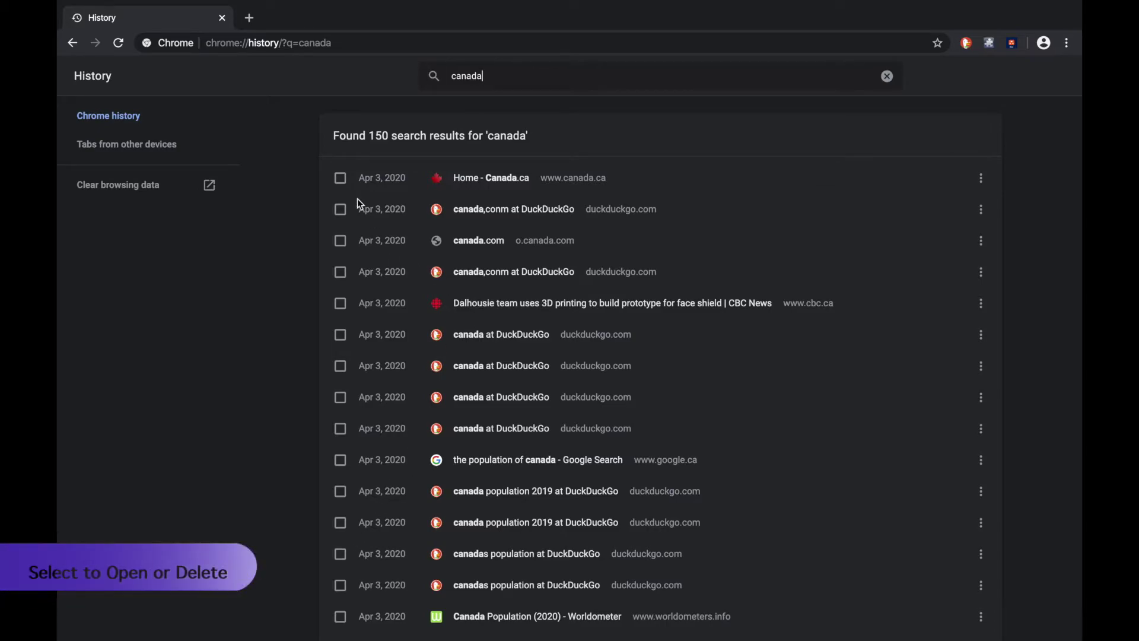
- Clear the 'canada' search and reopen Home - Canada.ca from the history list
{"action": "left_click", "coordinate": [341, 178]}
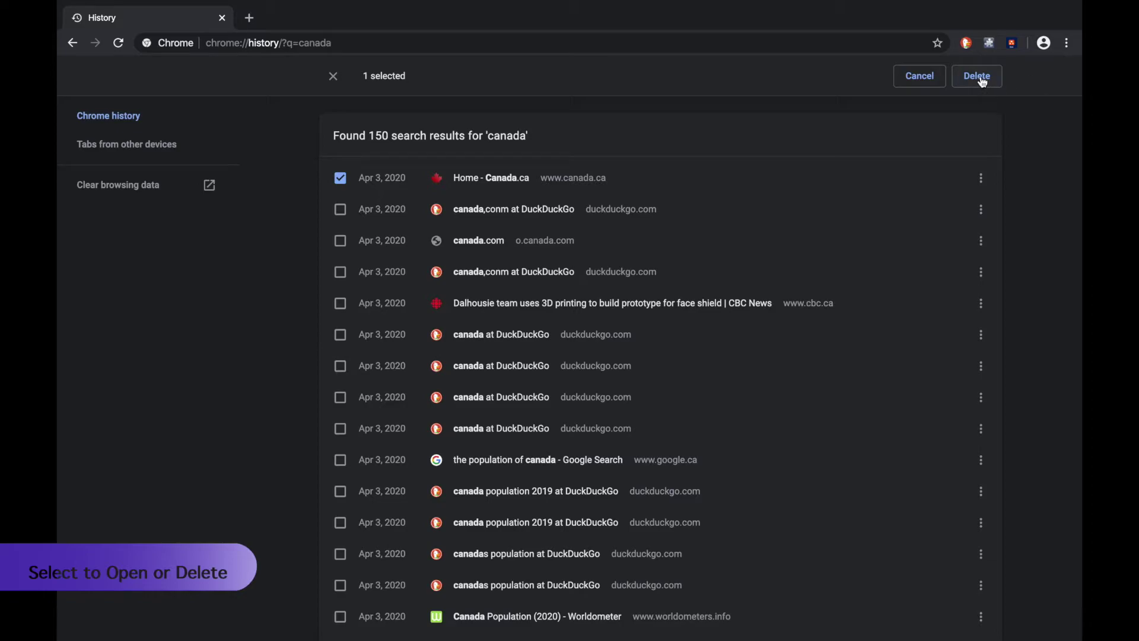
{"action": "left_click", "coordinate": [340, 178]}
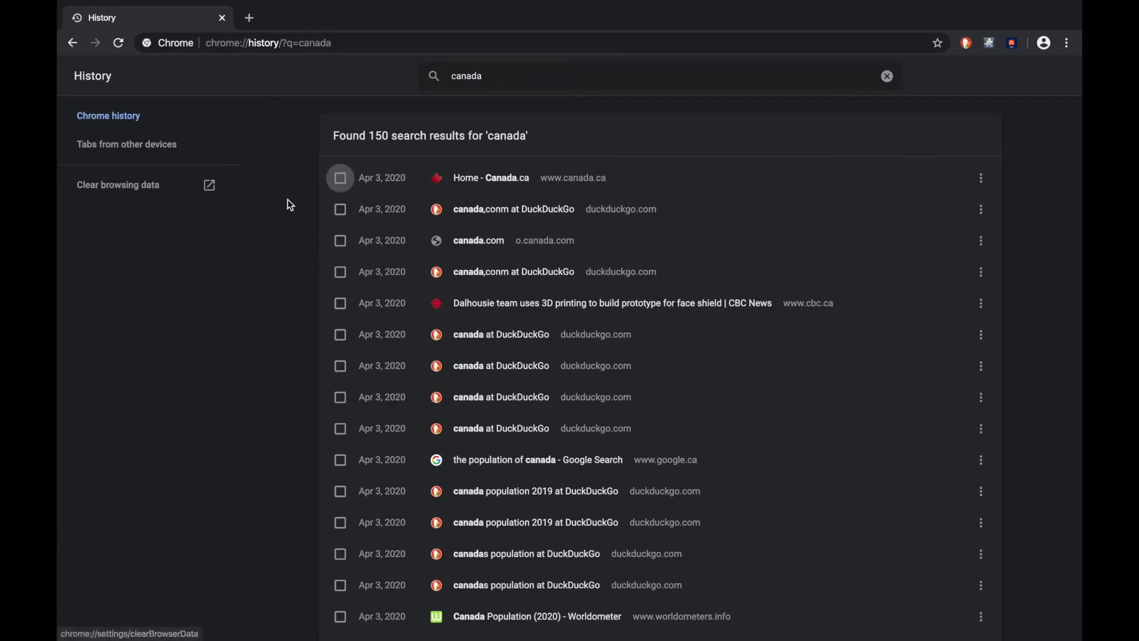
{"action": "left_click", "coordinate": [886, 76]}
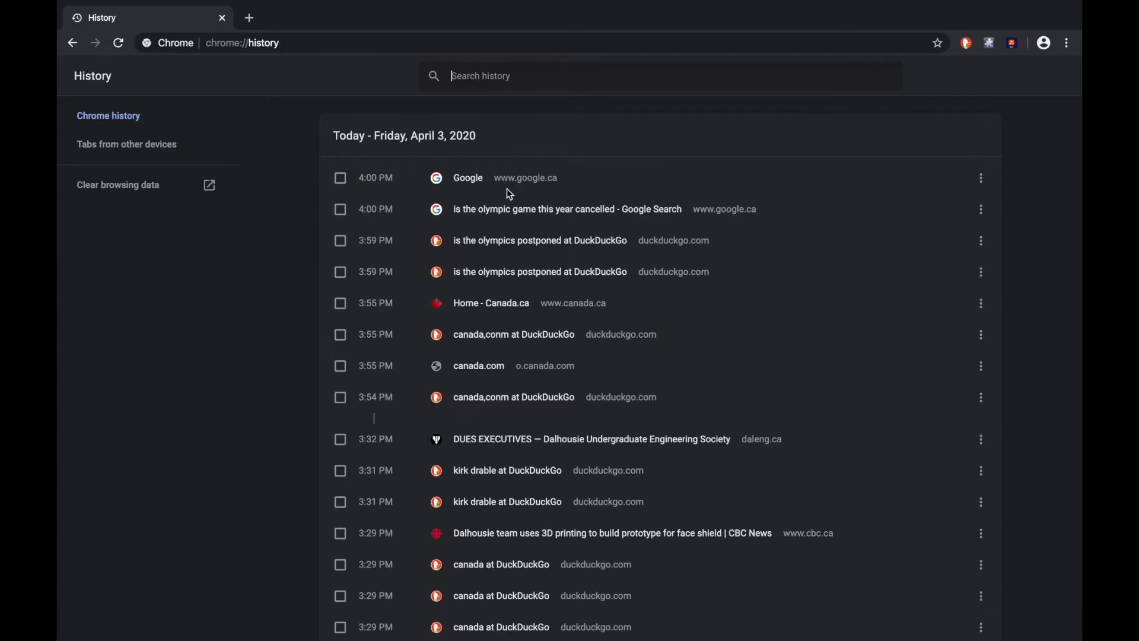
{"action": "left_click", "coordinate": [490, 303]}
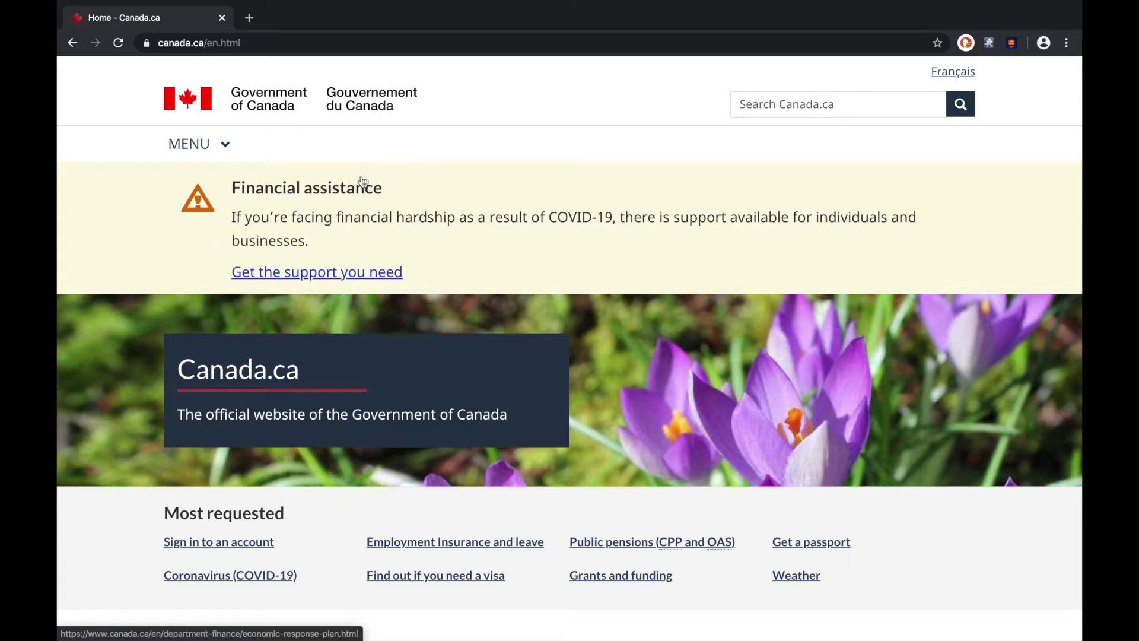
- Return to History and open Clear browsing data, leaving Time range at Last 24 hours
{"action": "left_click", "coordinate": [74, 48]}
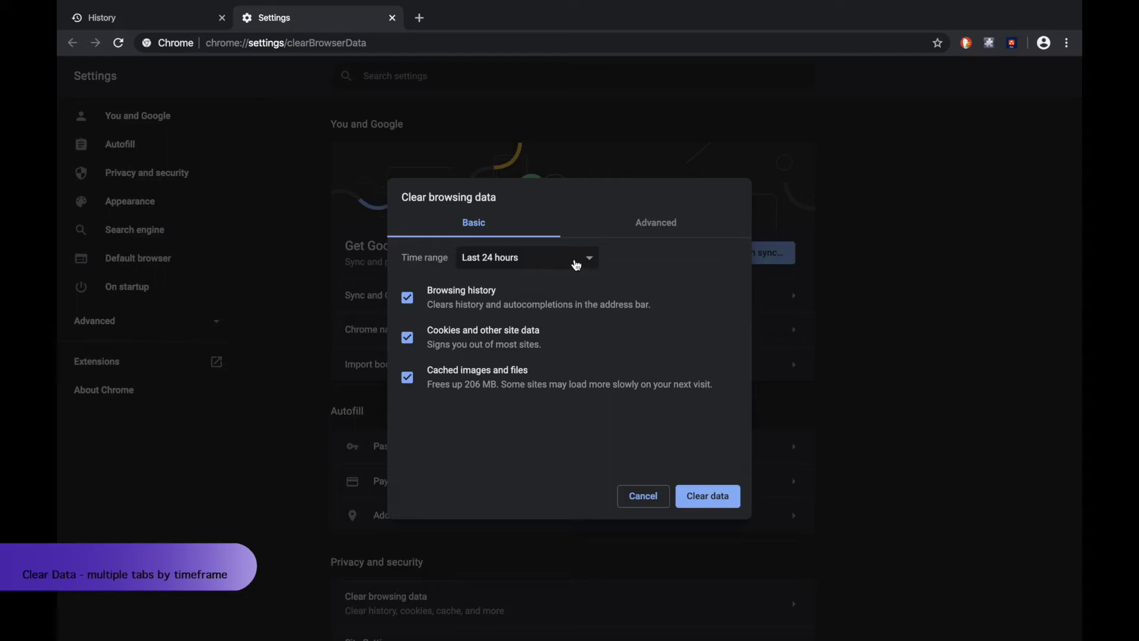
{"action": "left_click", "coordinate": [588, 261]}
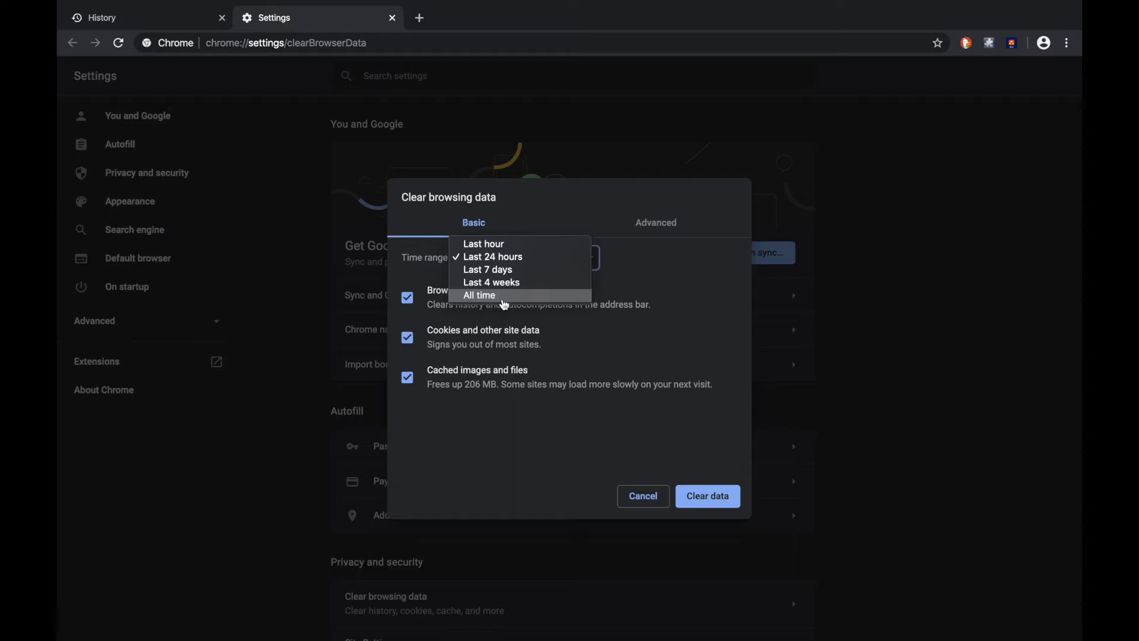
{"action": "left_click", "coordinate": [629, 270]}
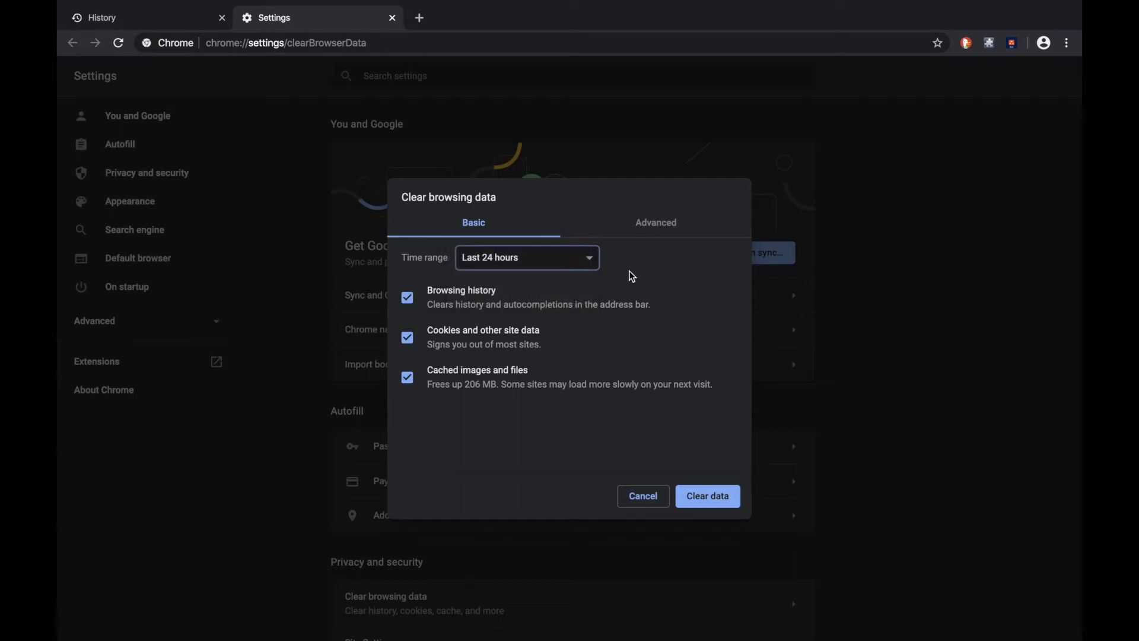
{"action": "left_click", "coordinate": [496, 267]}
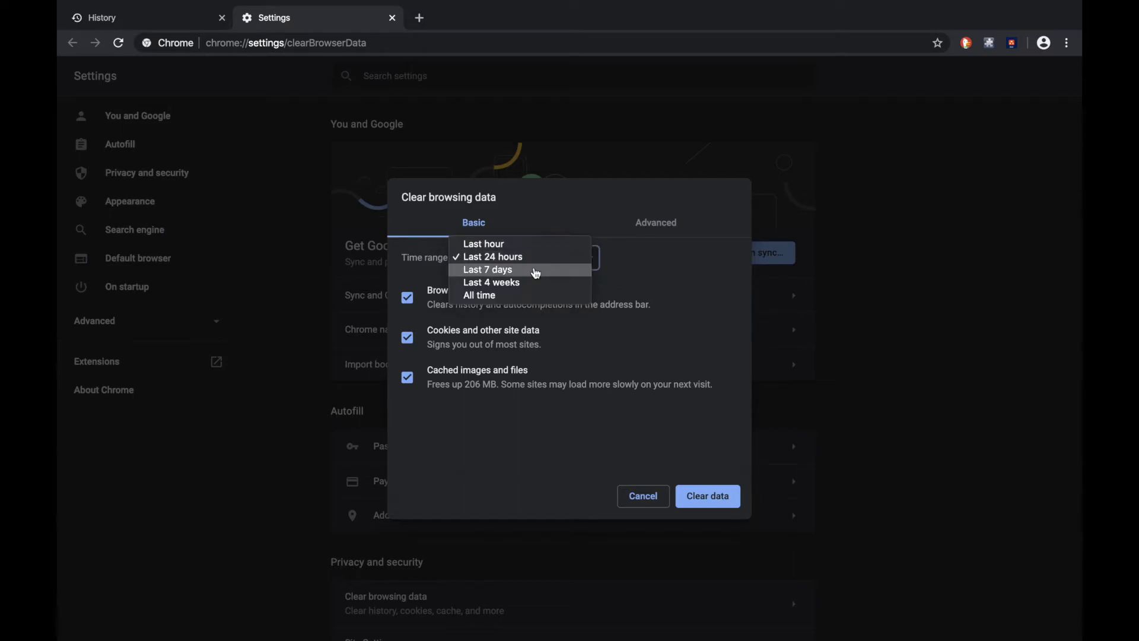
{"action": "left_click", "coordinate": [680, 275]}
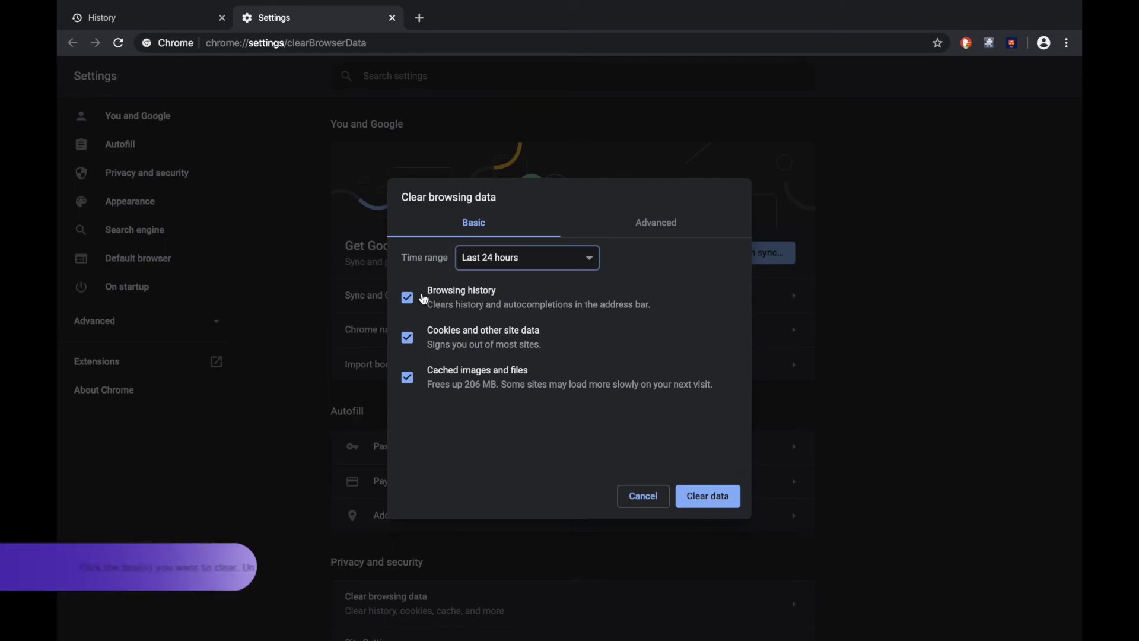
- Untick, then re-tick browsing history, cookies and cached files
{"action": "left_click", "coordinate": [407, 298]}
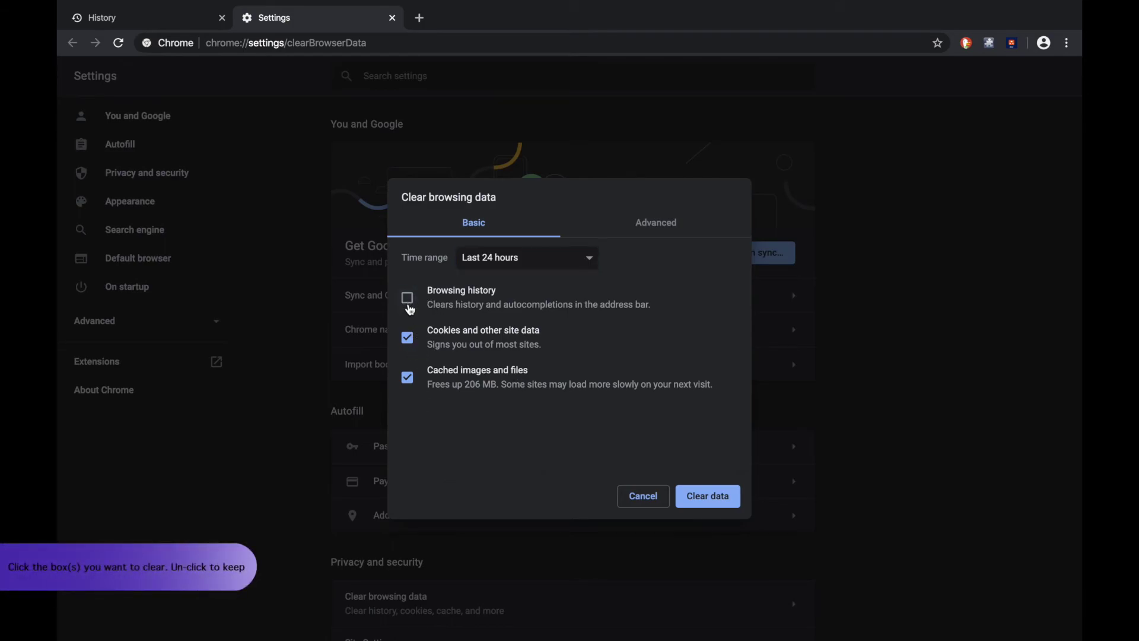
{"action": "left_click", "coordinate": [407, 338]}
{"action": "left_click", "coordinate": [407, 377]}
{"action": "left_click", "coordinate": [407, 338]}
{"action": "left_click", "coordinate": [407, 298]}
{"action": "left_click", "coordinate": [406, 386]}
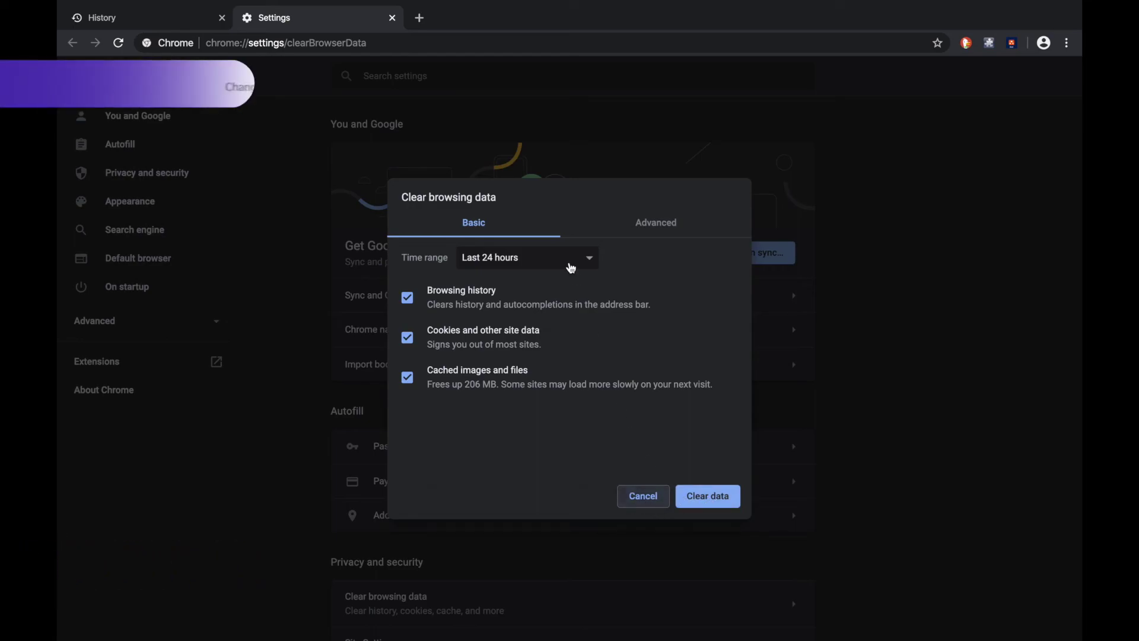
- Clear browsing history, cookies and cached files from the last hour
{"action": "left_click", "coordinate": [570, 259]}
{"action": "left_click", "coordinate": [546, 247]}
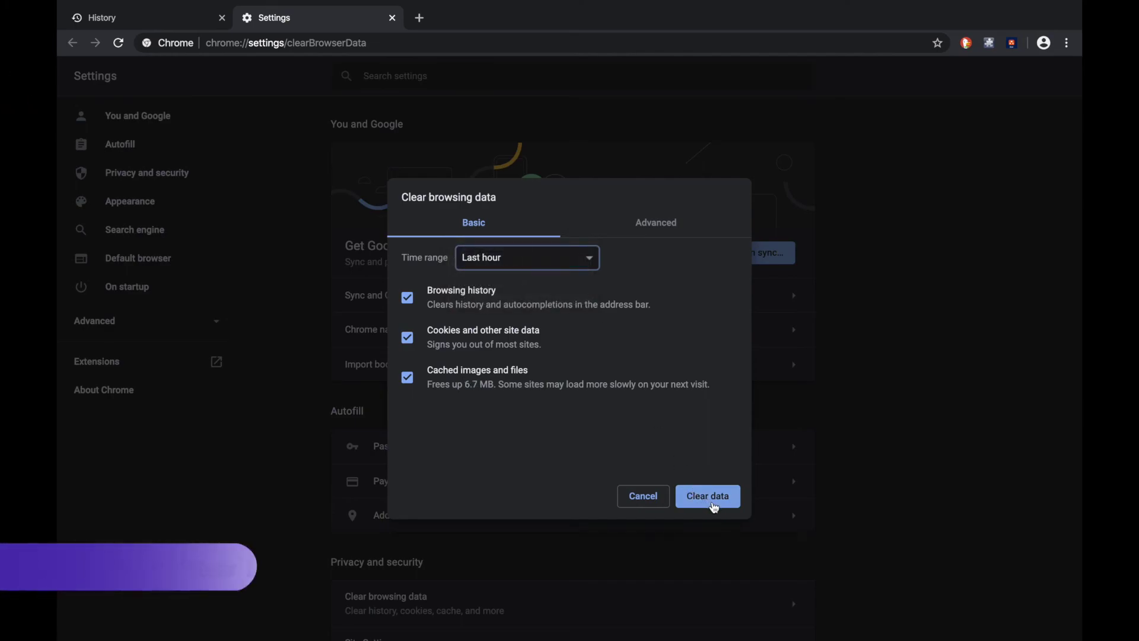
{"action": "left_click", "coordinate": [712, 502]}
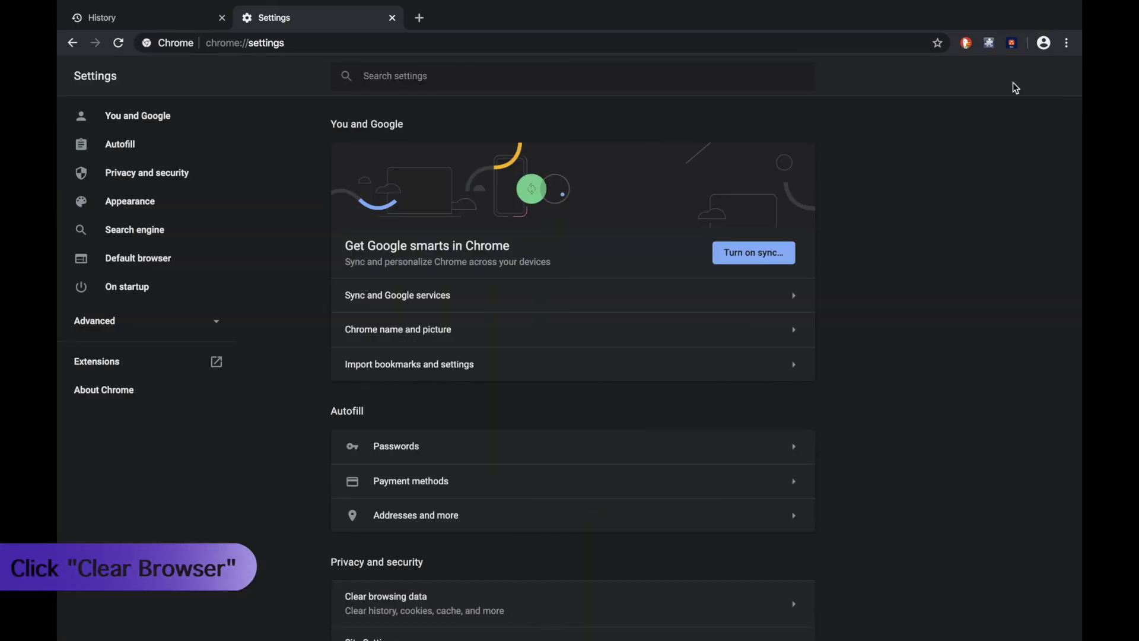
{"action": "left_click", "coordinate": [1067, 43]}
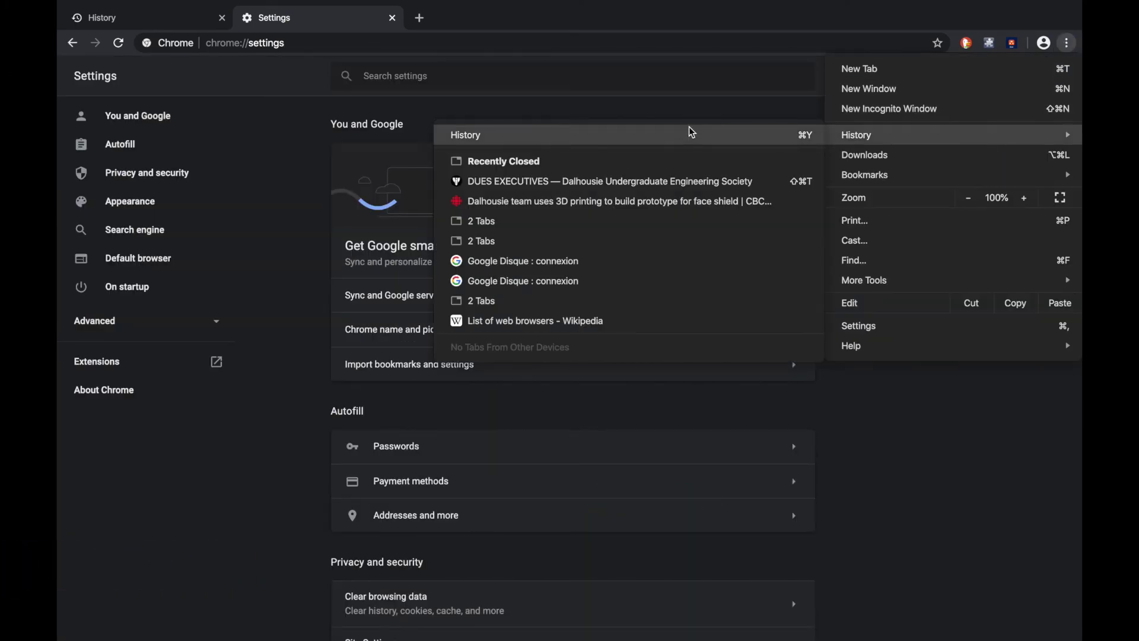
- Reopen the History page and scroll to confirm it now begins at 3:32 PM
{"action": "left_click", "coordinate": [691, 137]}
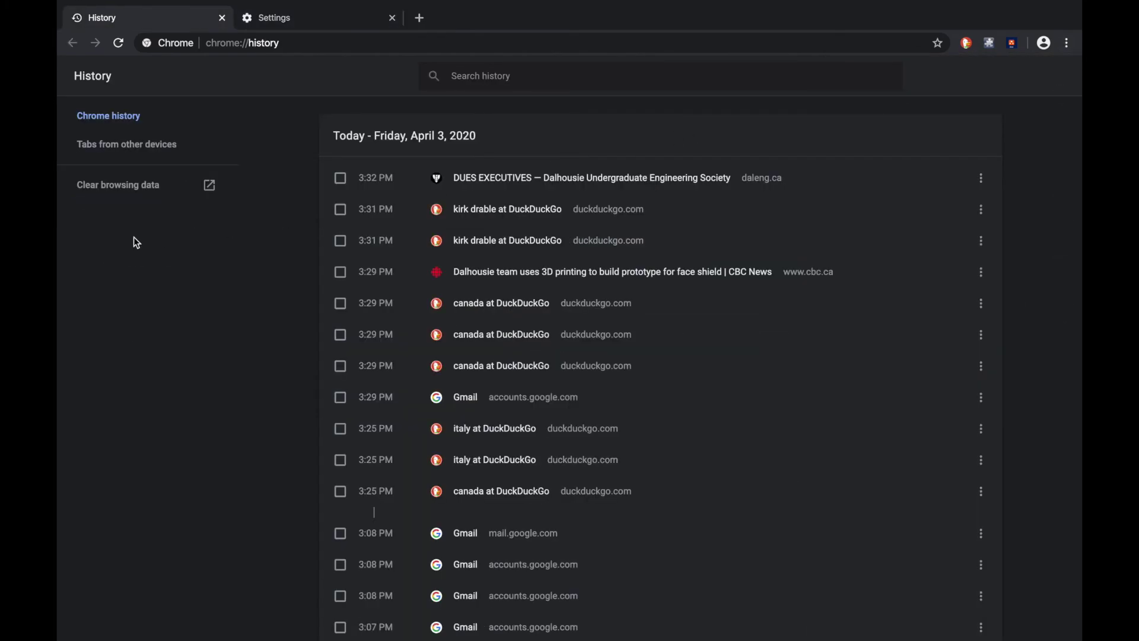
{"action": "scroll", "coordinate": [515, 196], "scroll_direction": "down", "scroll_amount": 6}
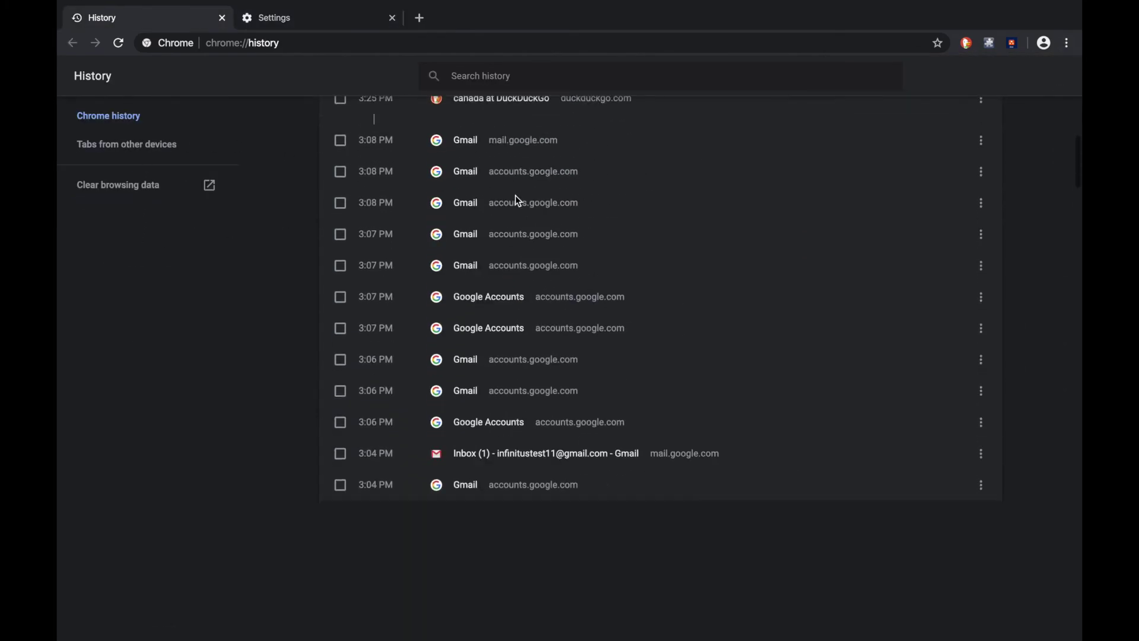
{"action": "scroll", "coordinate": [515, 201], "scroll_direction": "up", "scroll_amount": 3}
{"action": "scroll", "coordinate": [515, 201], "scroll_direction": "up", "scroll_amount": 7}
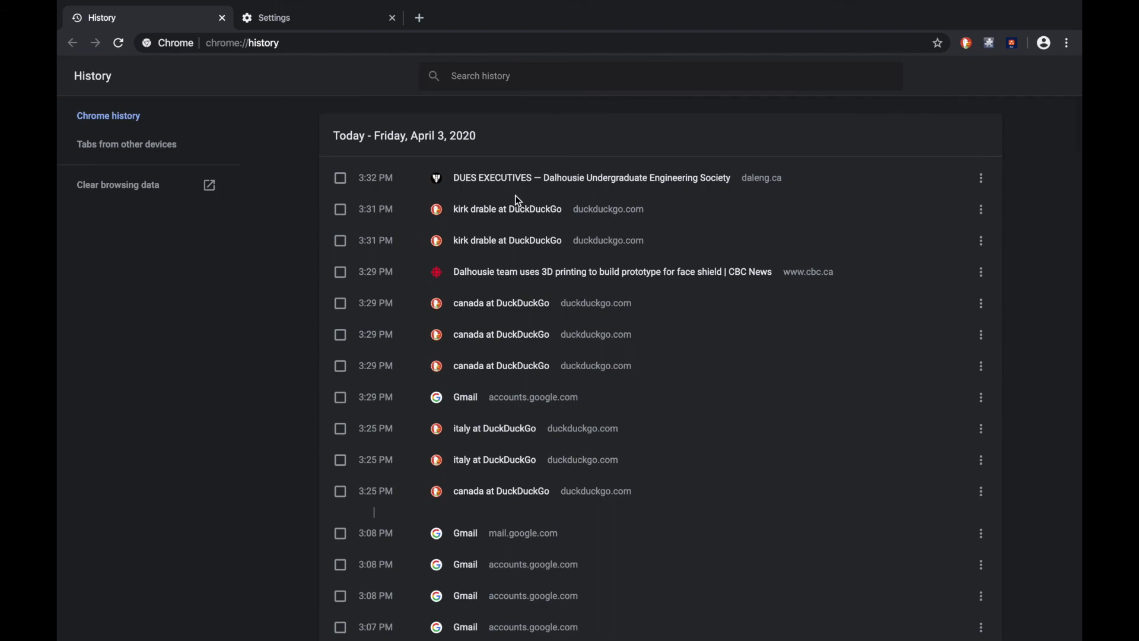